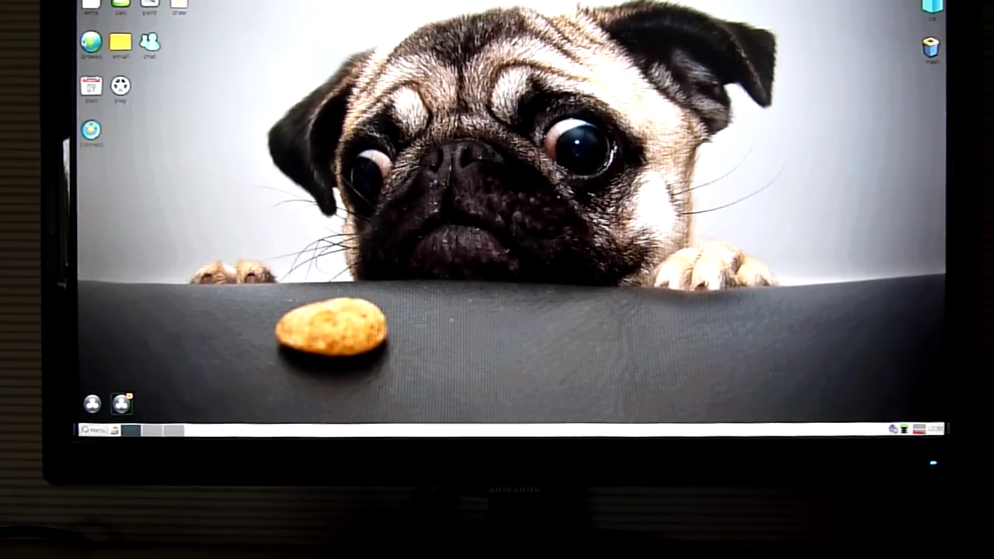
# Launch Chromium, browse the Tweakers tech news homepage, then quit with Alt+F4
pyautogui.click(92, 42)
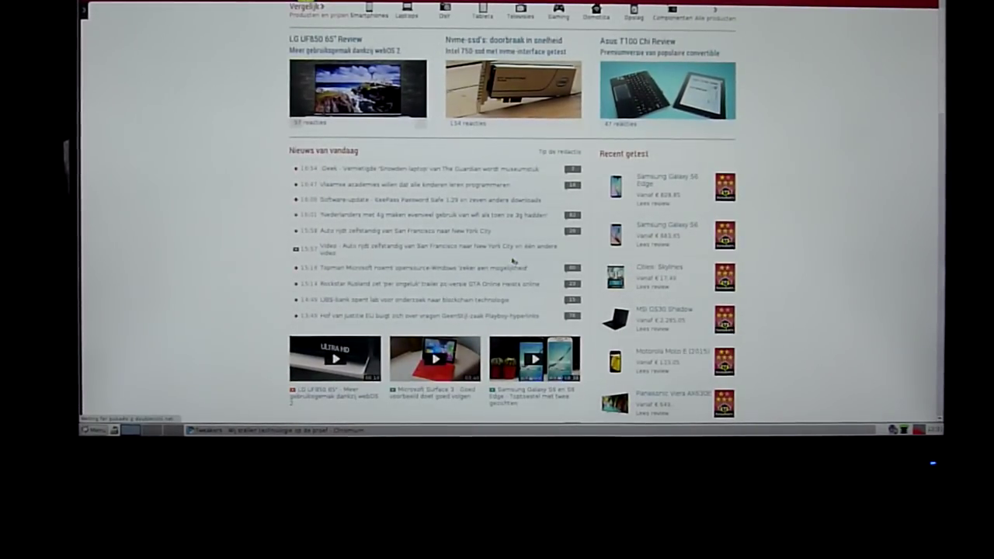
pyautogui.scroll(-1, 798, 233)
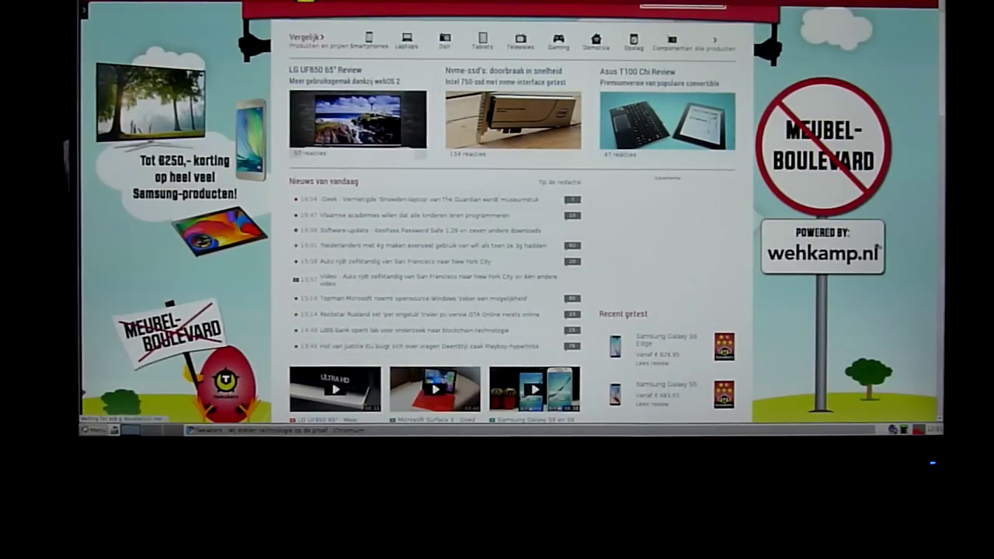
pyautogui.scroll(-1, 877, 247)
pyautogui.scroll(-1, 878, 247)
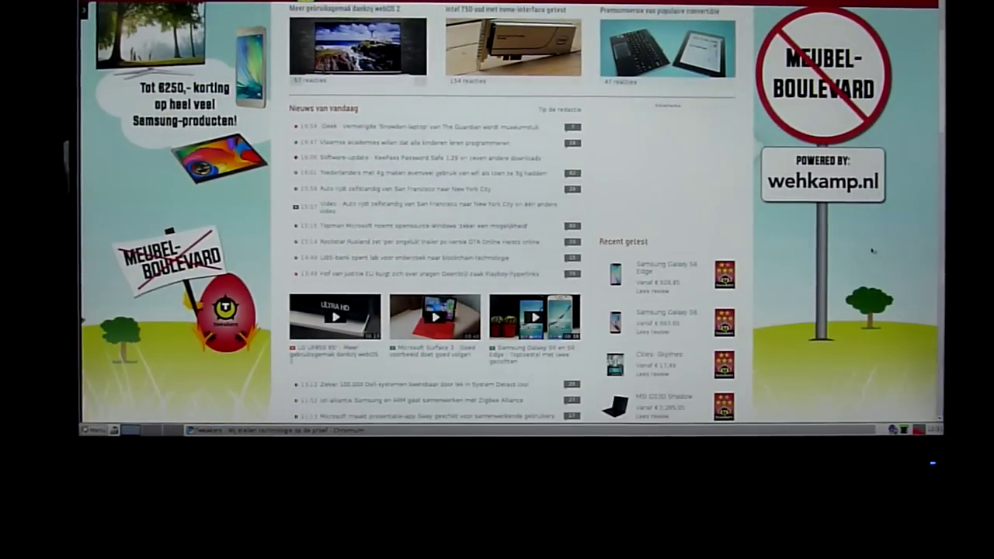
pyautogui.scroll(-2, 874, 250)
pyautogui.scroll(-2, 873, 250)
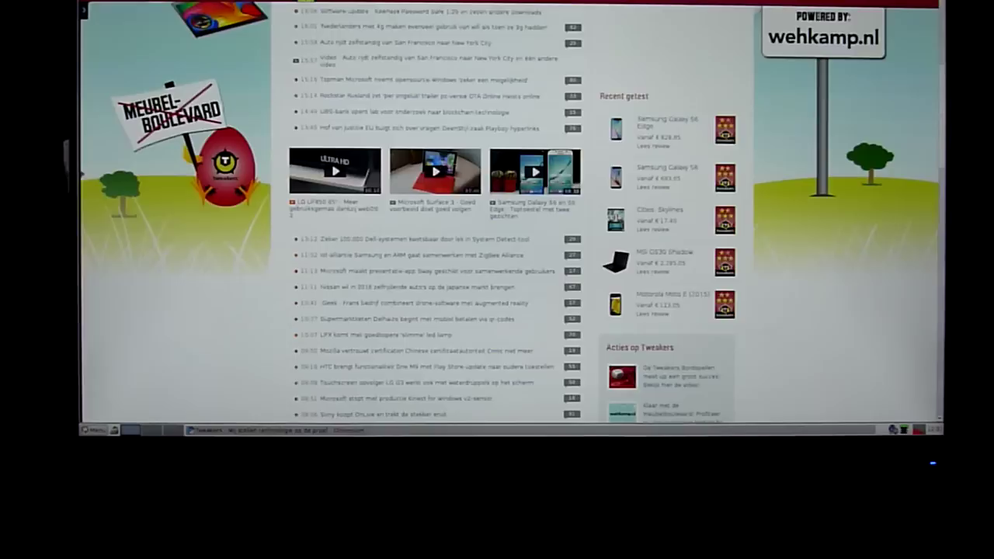
pyautogui.hotkey('alt', 'F4')
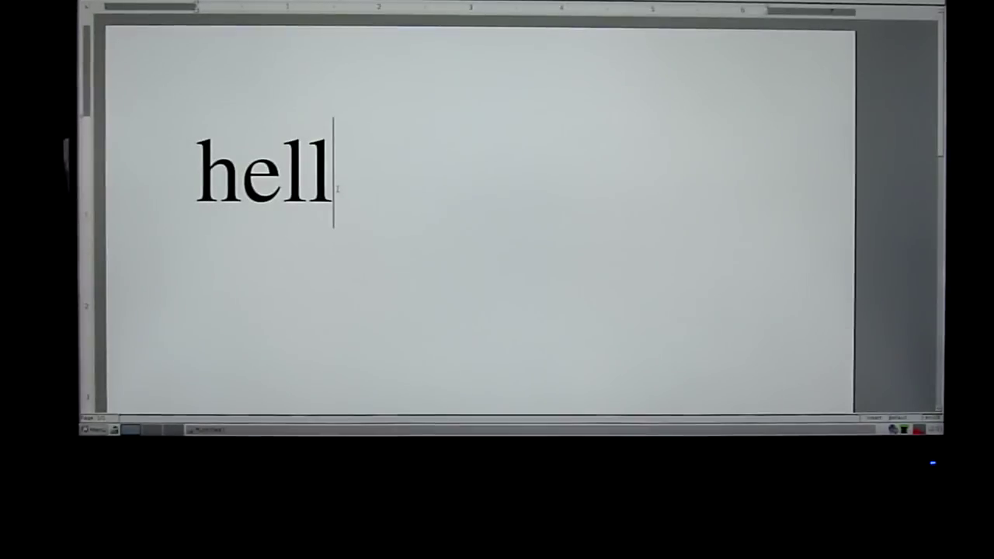
pyautogui.write('ol')
# Correct the typed word to 'hello', then quit AbiWord without saving the document
pyautogui.press('BackSpace')
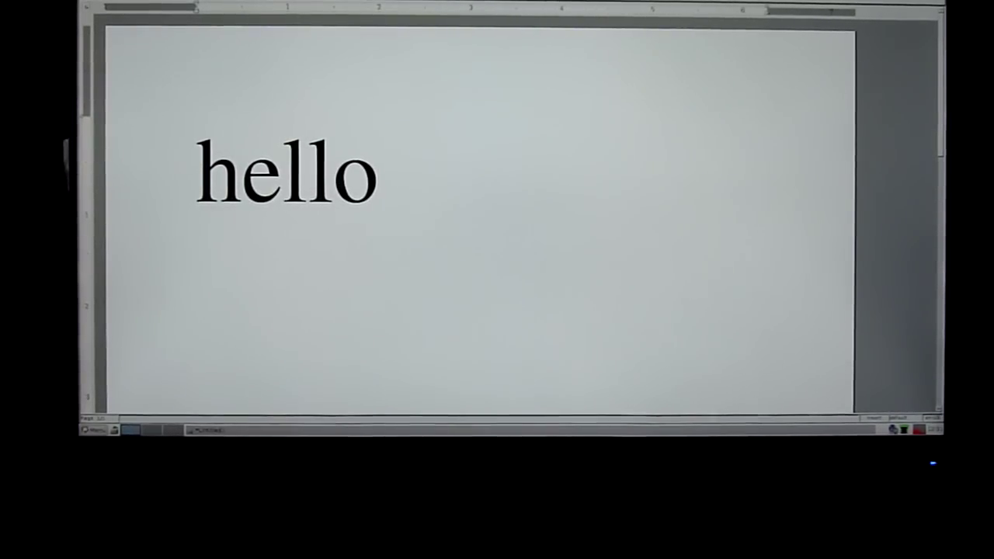
pyautogui.hotkey('ctrl', 'q')
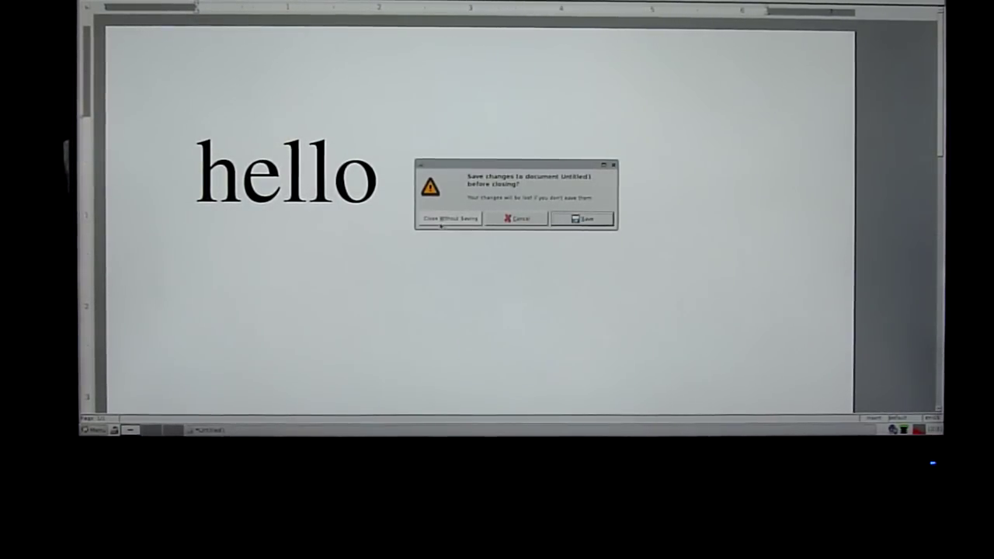
pyautogui.click(449, 219)
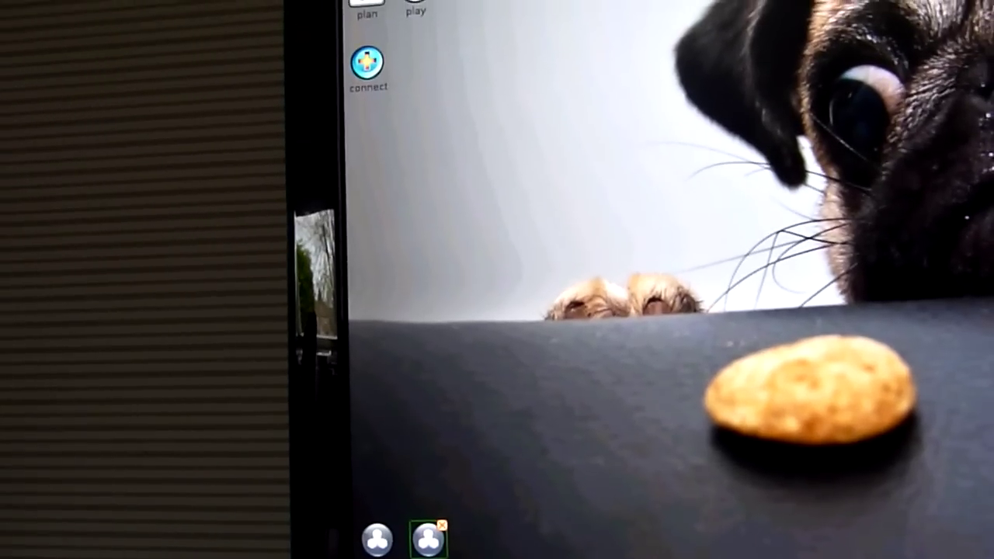
# Open the taskbar Menu to reach the Fun programs, including Picpuz and Rubix
pyautogui.click(371, 533)
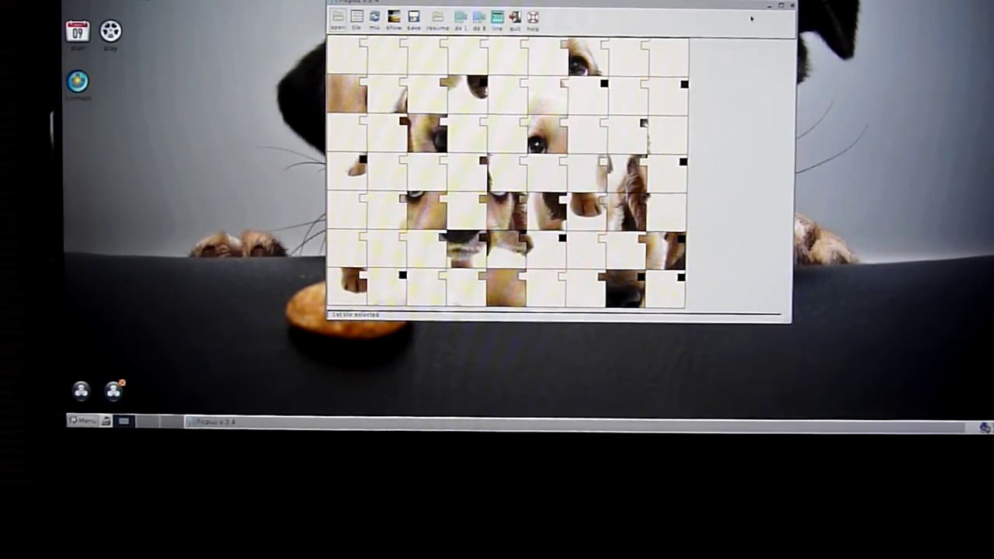
# Close the Picpuz jigsaw puzzle window showing the shuffled pug picture
pyautogui.click(790, 7)
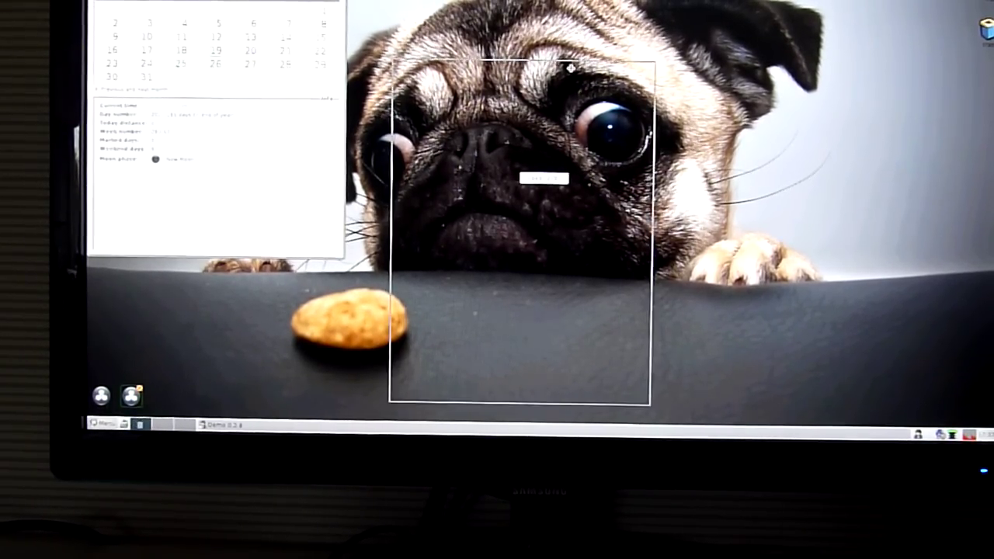
# Centre and close the Osmo 19 July 2012 calendar, then open the file manager
pyautogui.moveTo(570, 68); pyautogui.dragTo(569, 69)
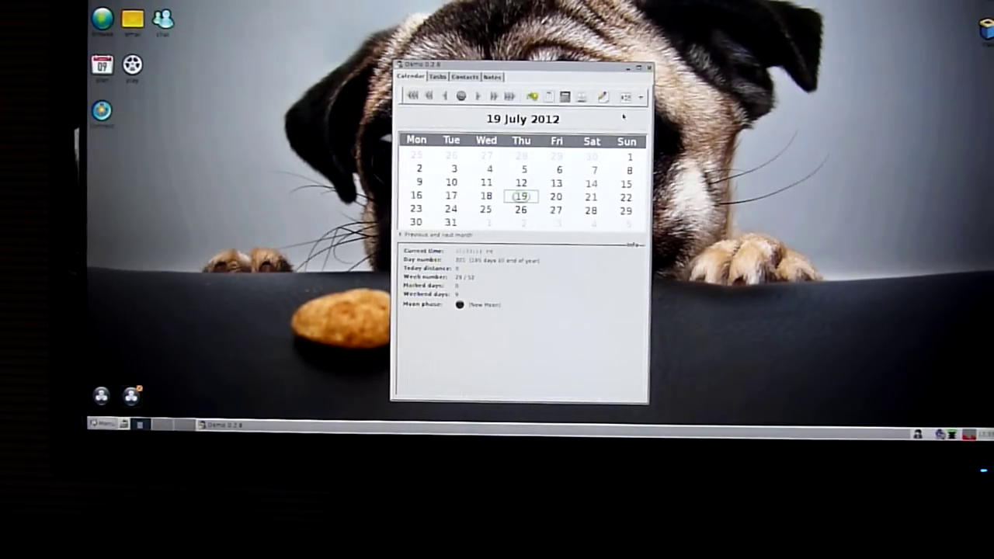
pyautogui.click(650, 68)
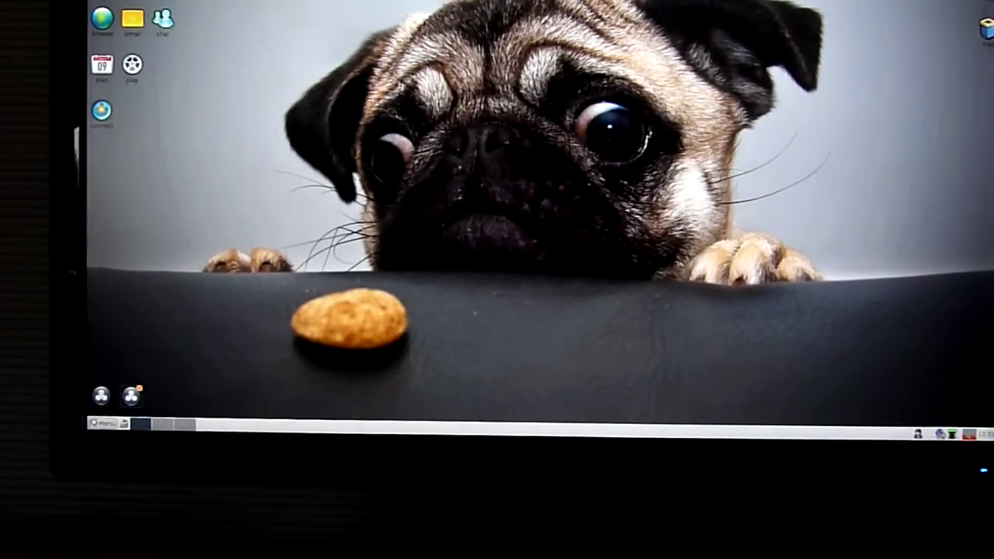
pyautogui.doubleClick(132, 18)
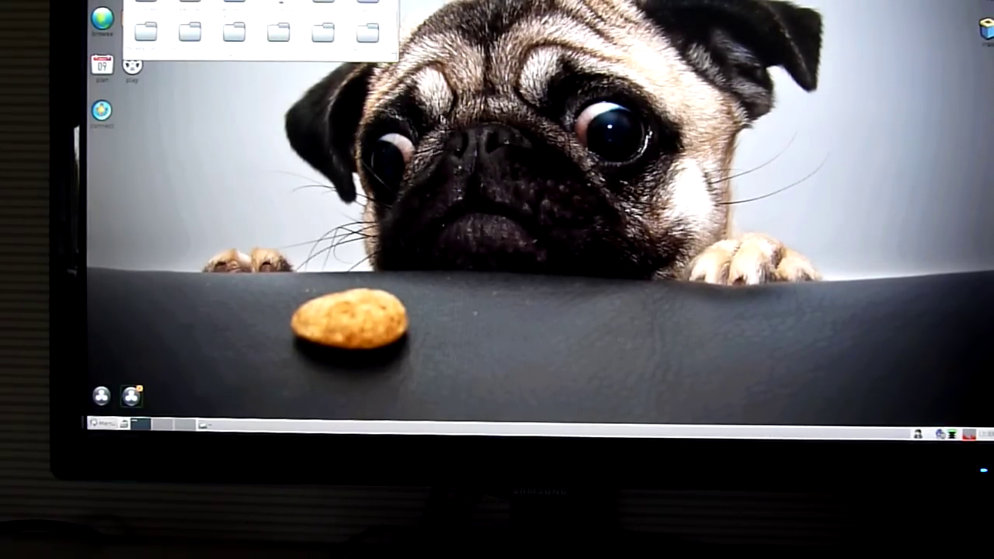